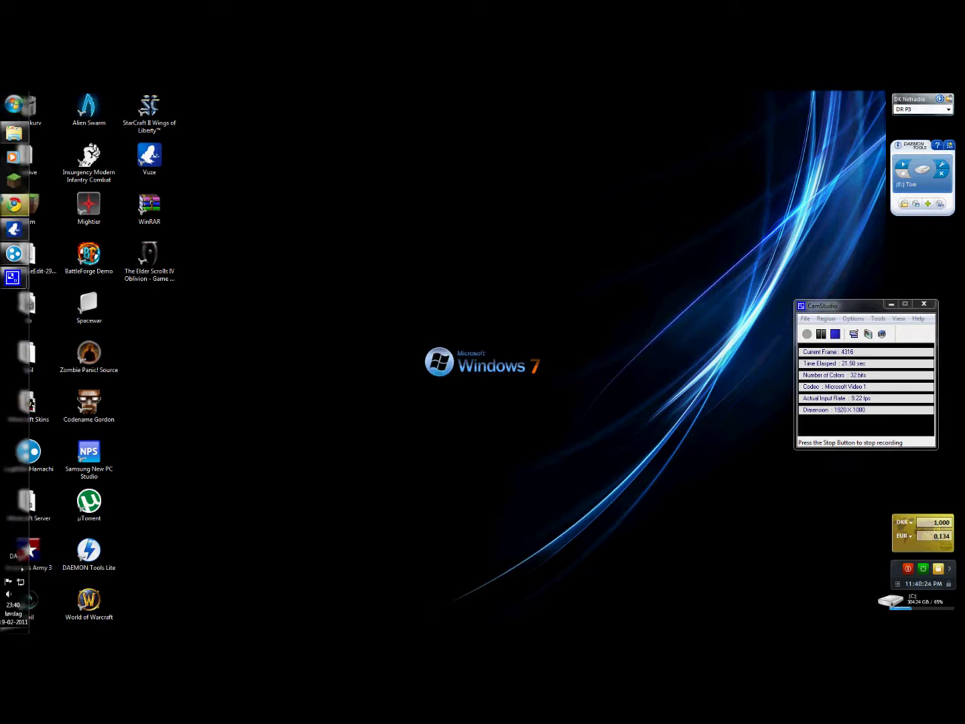
Select the Hamachi download page's web address, then minimize the browser.
click(14, 205)
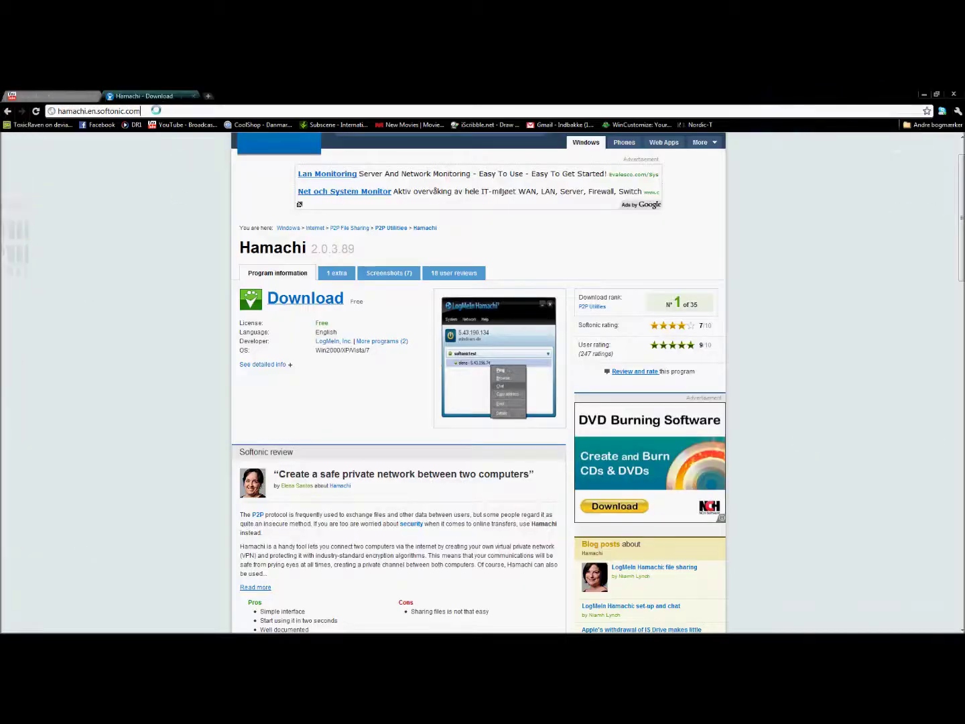
drag(154, 111, 57, 112)
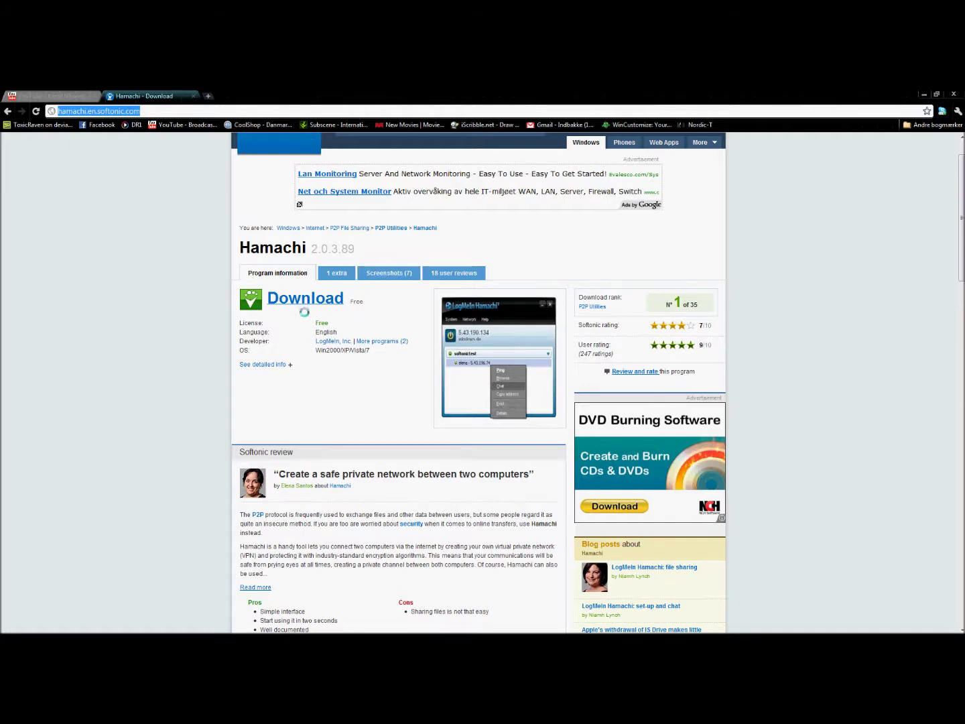
scroll(498, 355, down, 1)
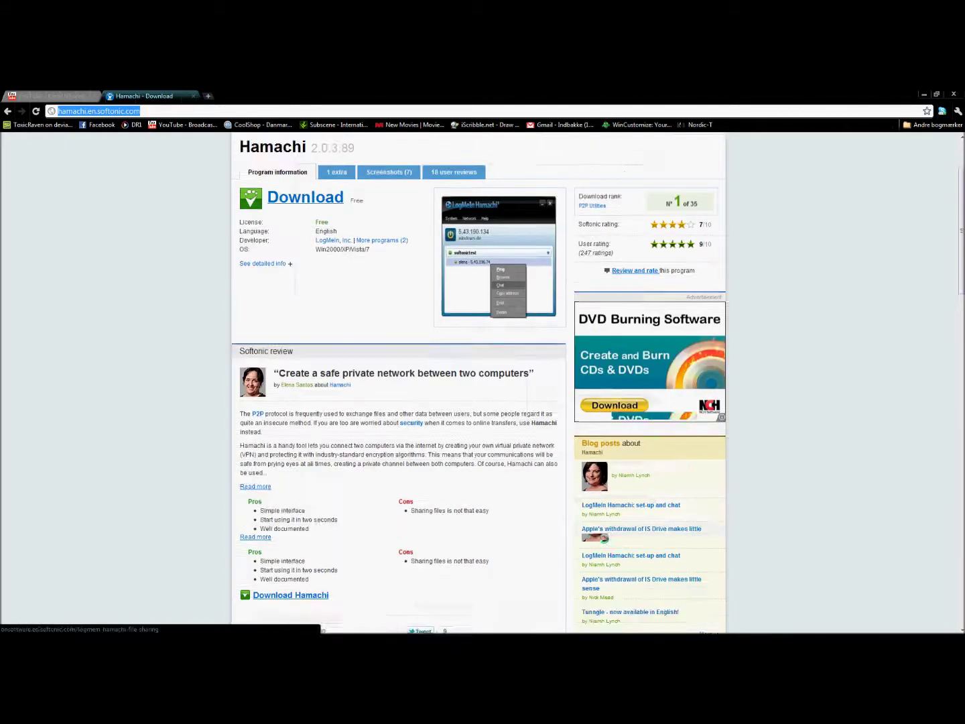
scroll(497, 354, down, 2)
scroll(599, 346, up, 3)
scroll(599, 346, up, 1)
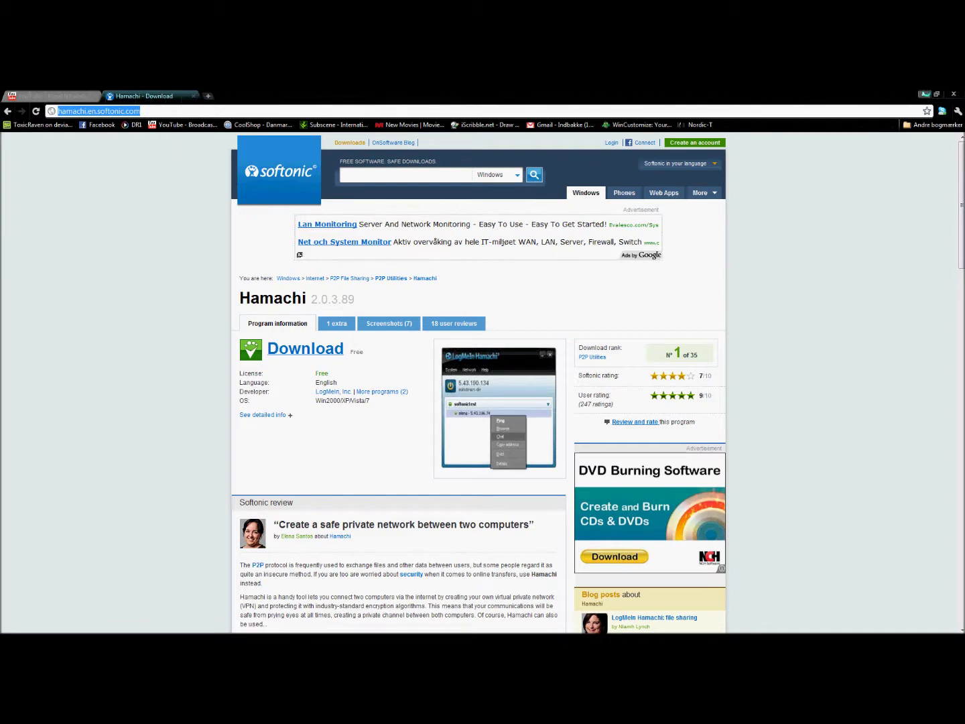
click(924, 95)
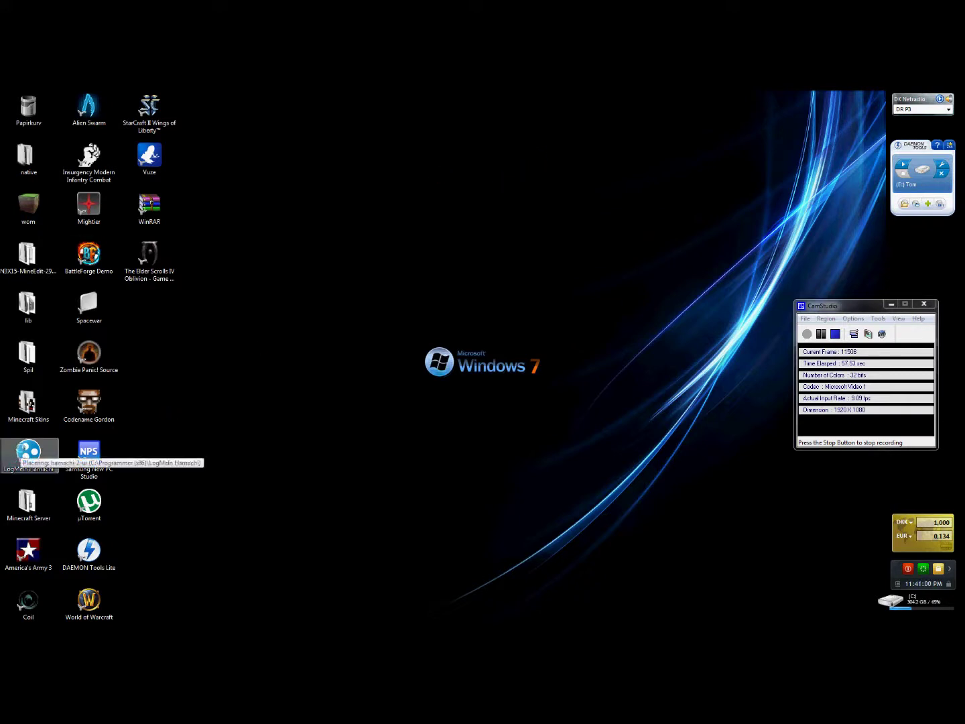
Start Hamachi online, expand Anders Awesome Network's member list, and open the network options.
double_click(28, 451)
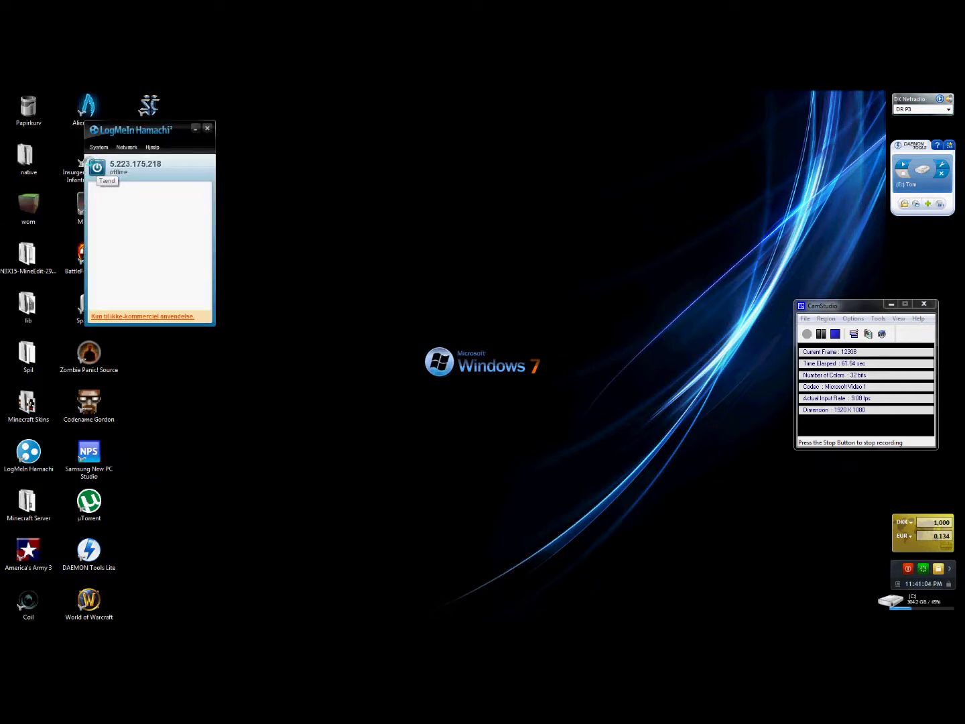
click(97, 171)
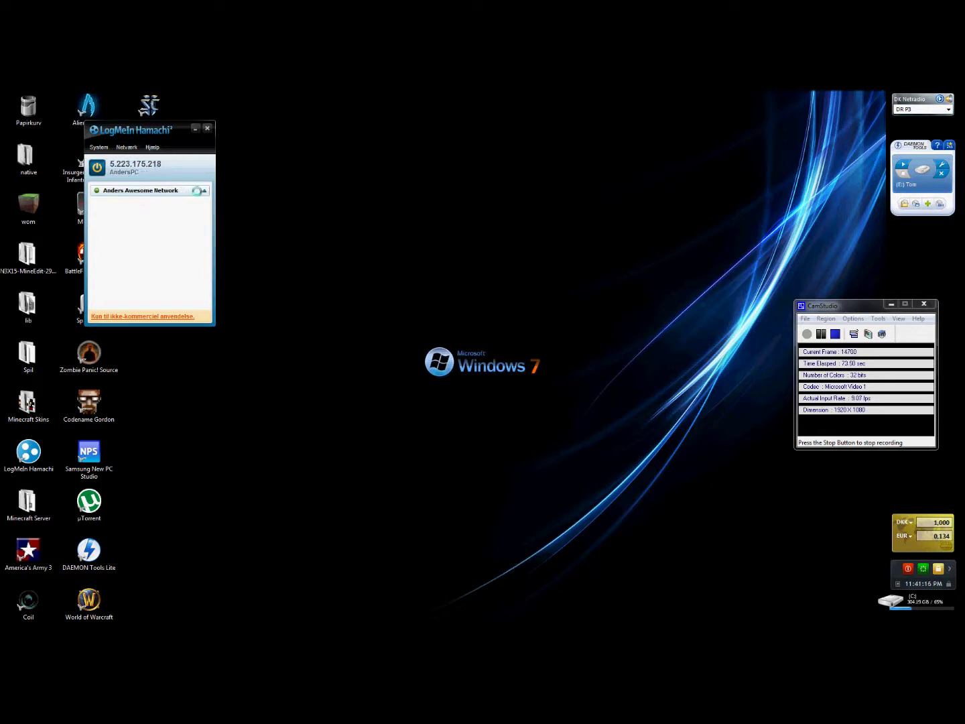
click(202, 192)
click(201, 192)
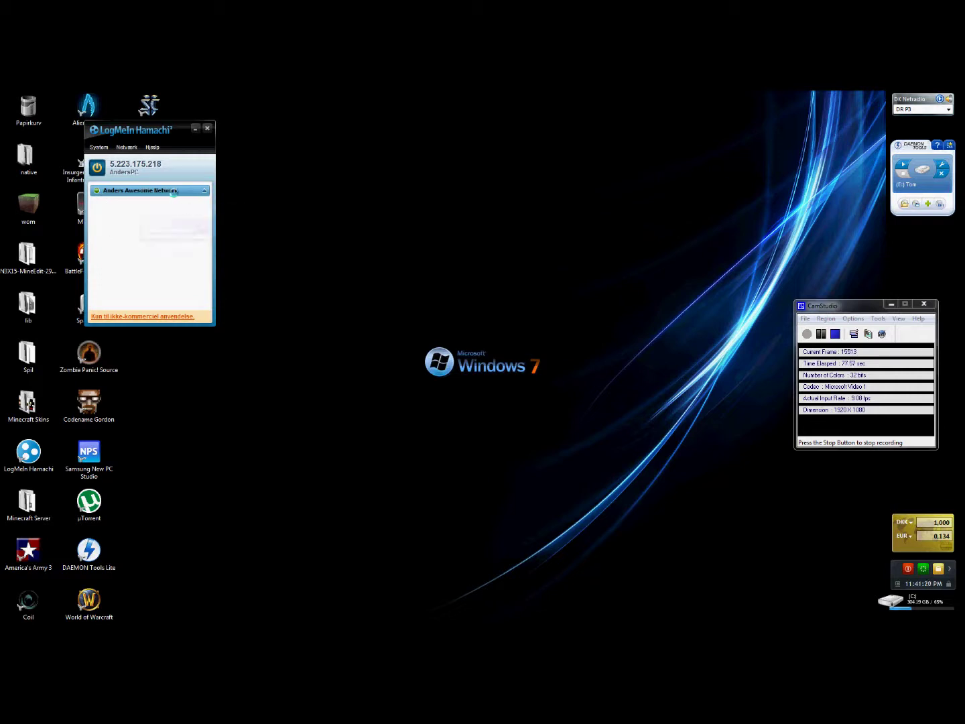
click(202, 190)
click(127, 148)
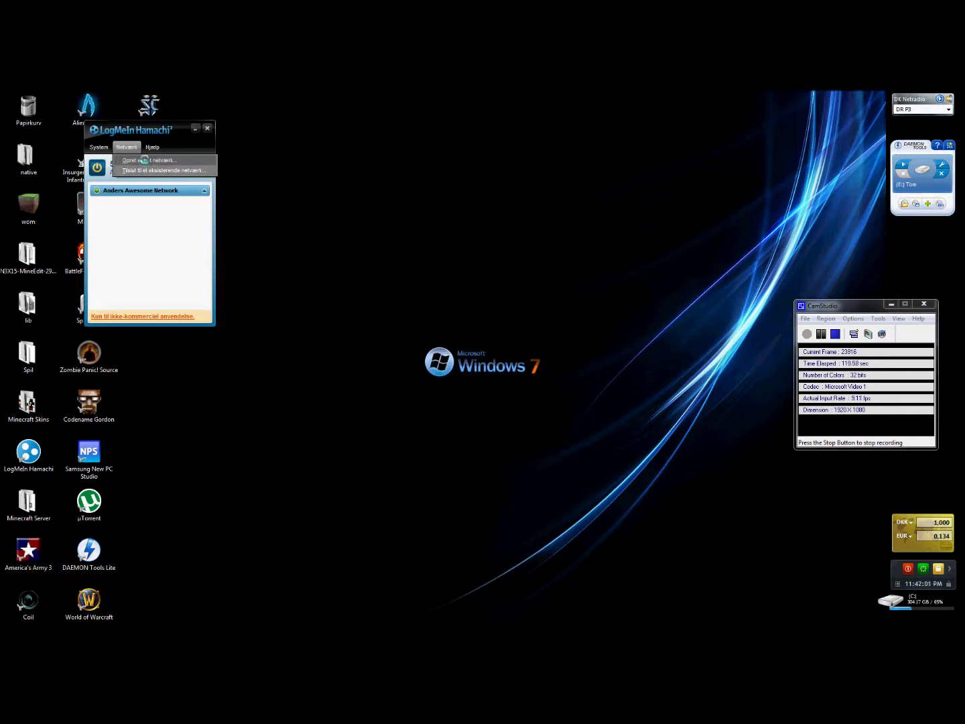
click(144, 160)
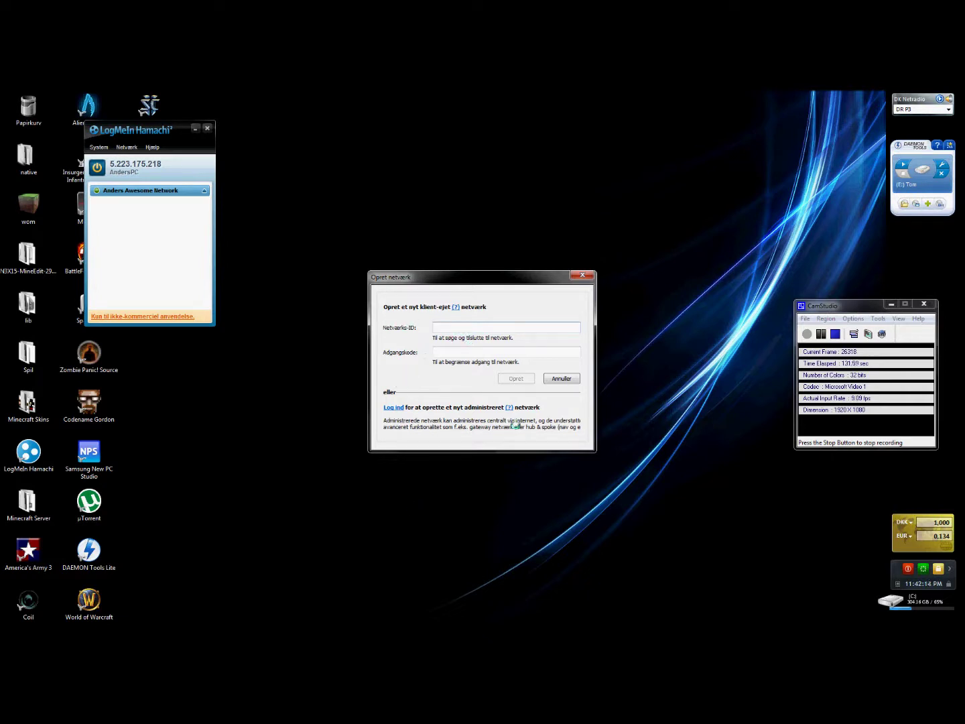
text(This is a test)
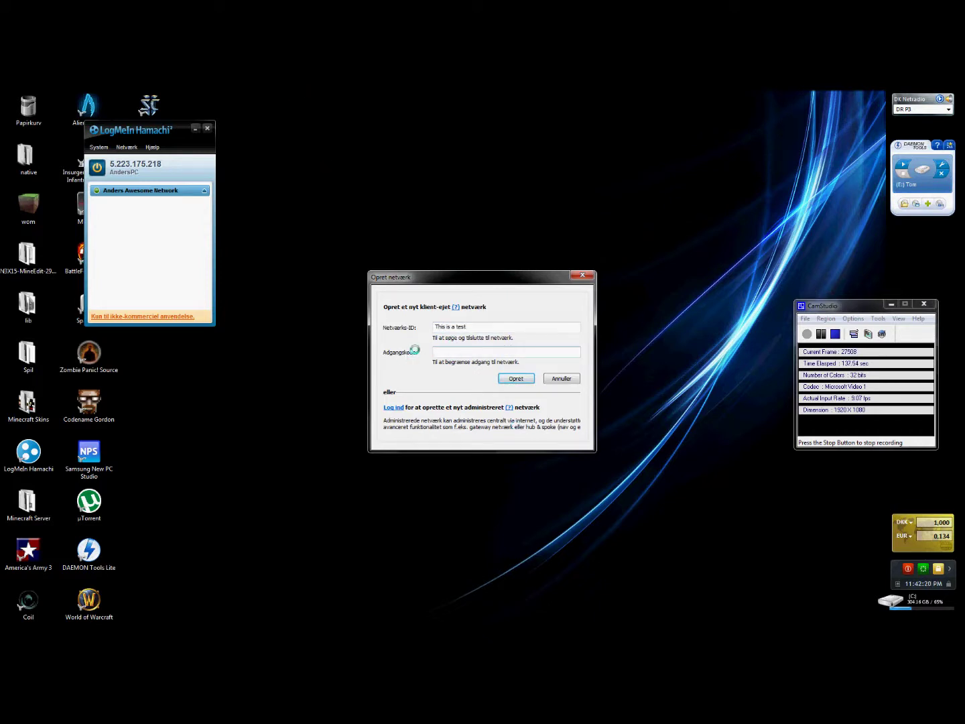
key(Tab)
click(555, 378)
click(127, 147)
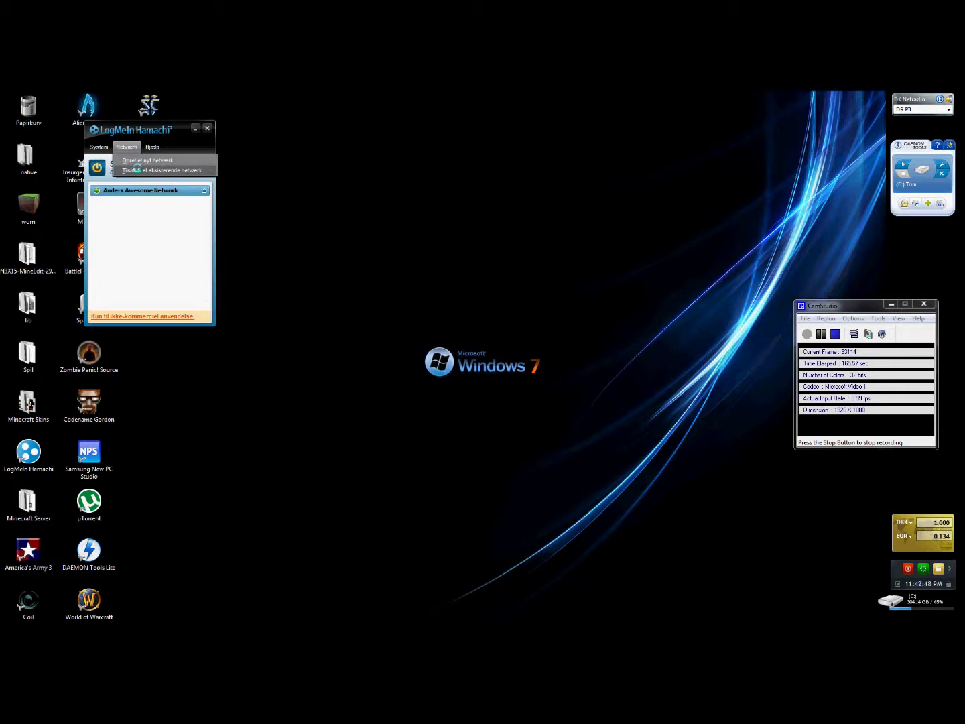
Cancel out of joining an existing network, then close the Hamachi window.
click(136, 170)
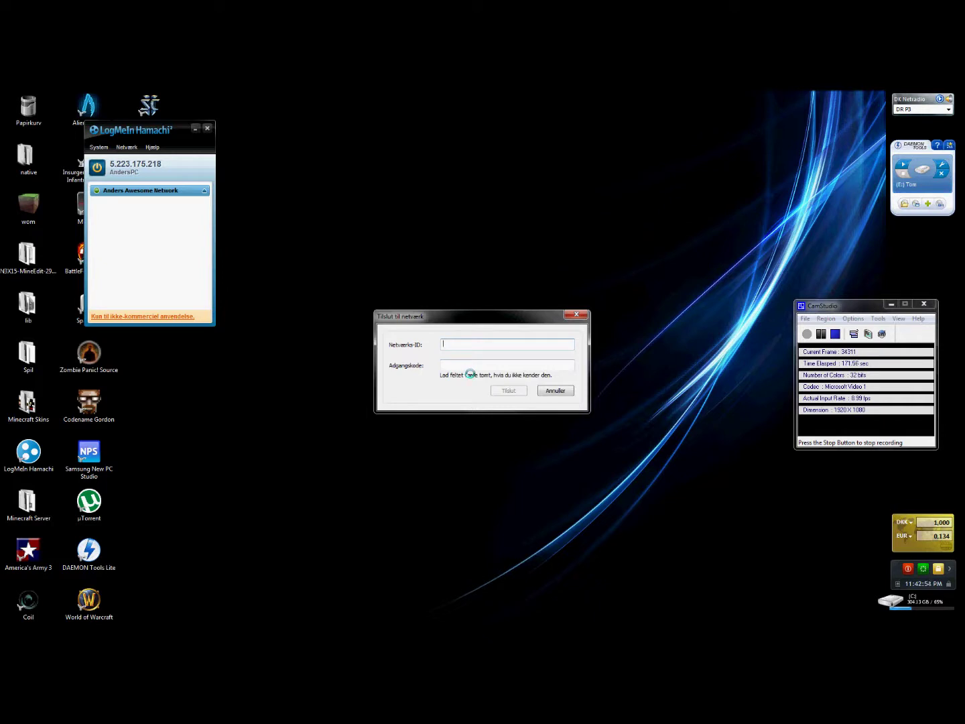
click(555, 391)
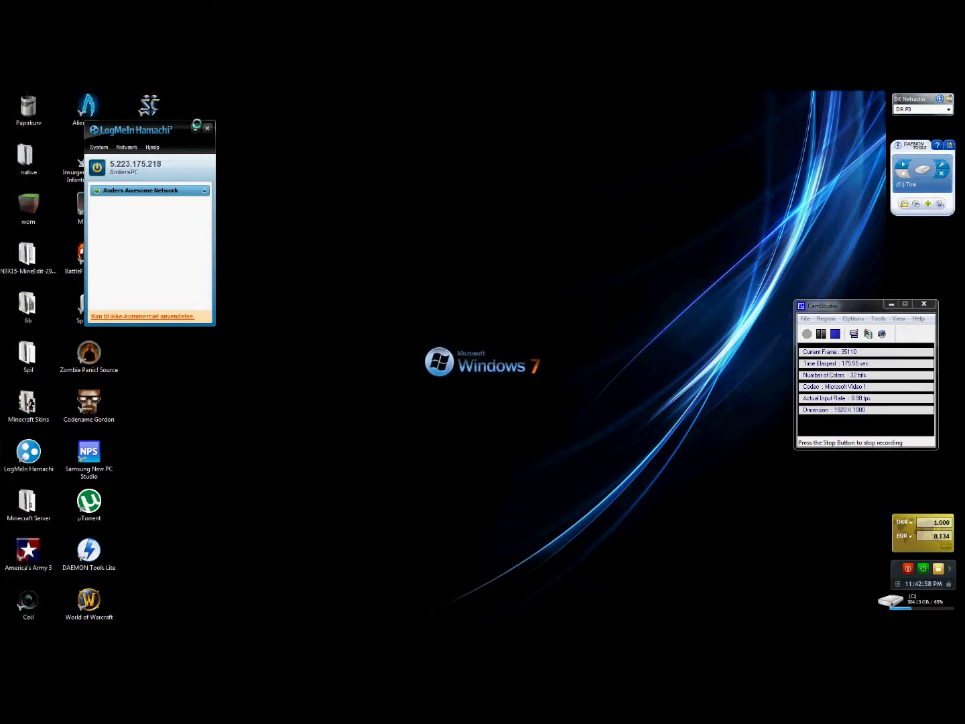
click(196, 125)
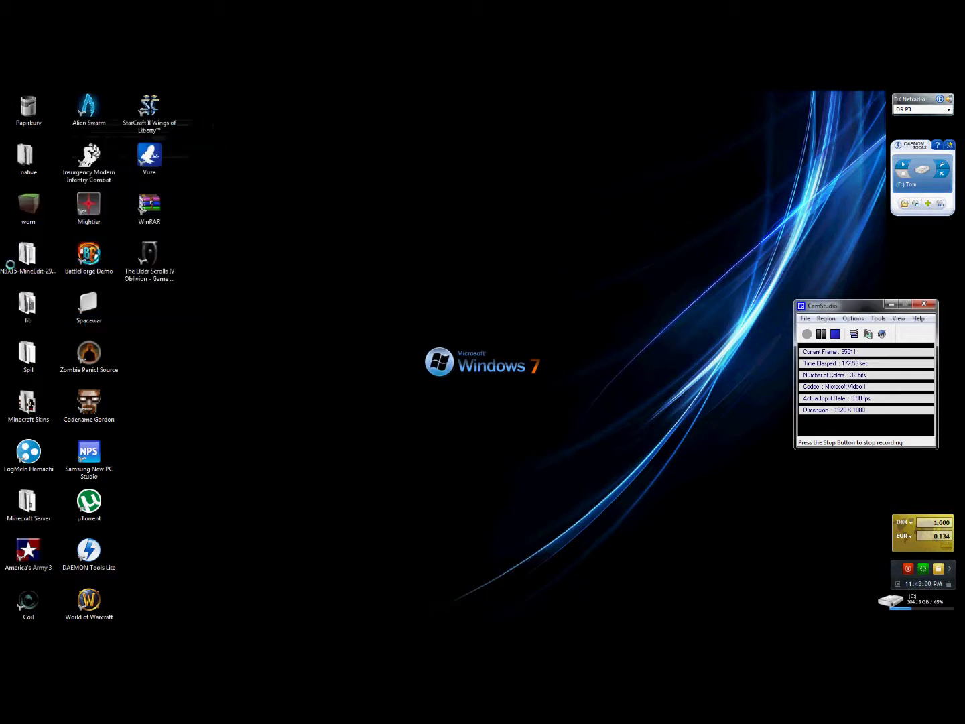
Confirm server.properties lists server-ip 5.223.175.218, matching Hamachi, then close the file.
double_click(21, 499)
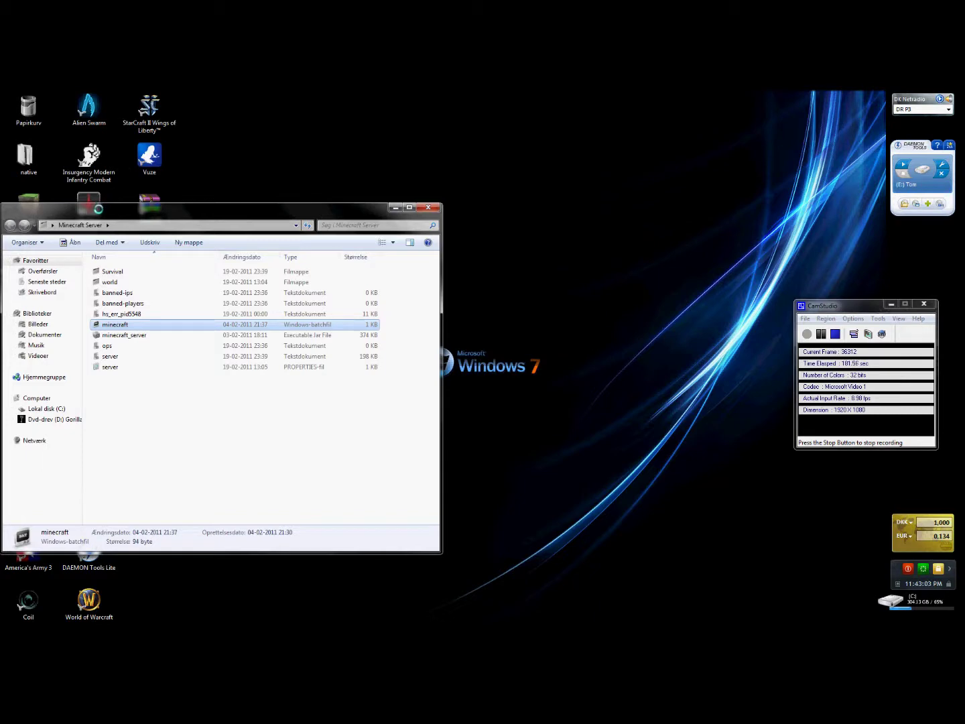
mouse_move(100, 206)
mouse_down()
mouse_move(218, 146)
mouse_move(222, 129)
mouse_up()
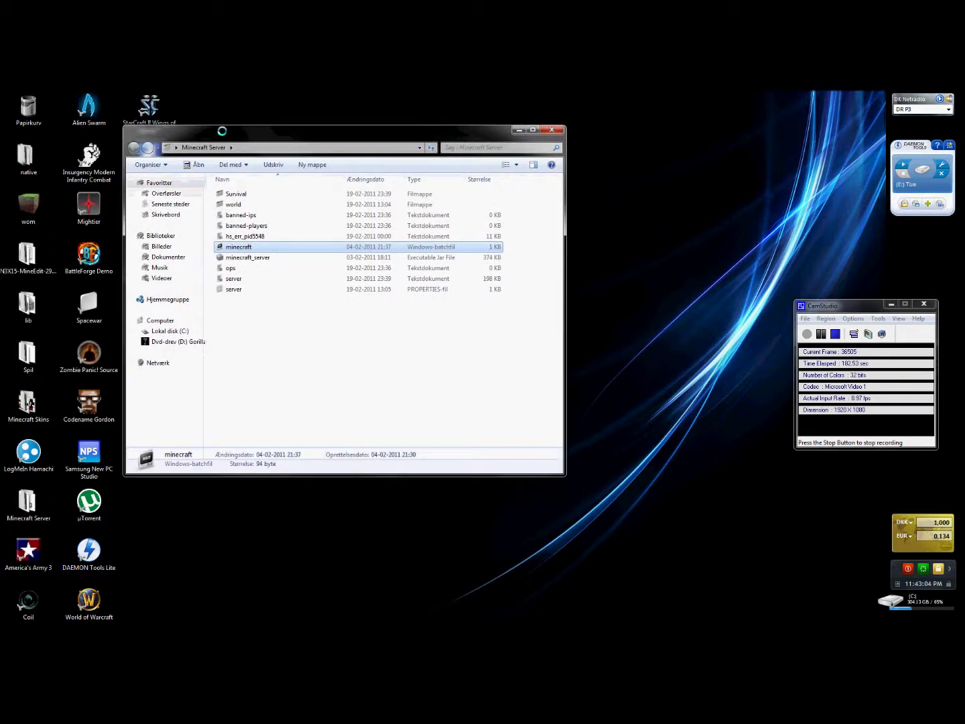
double_click(230, 288)
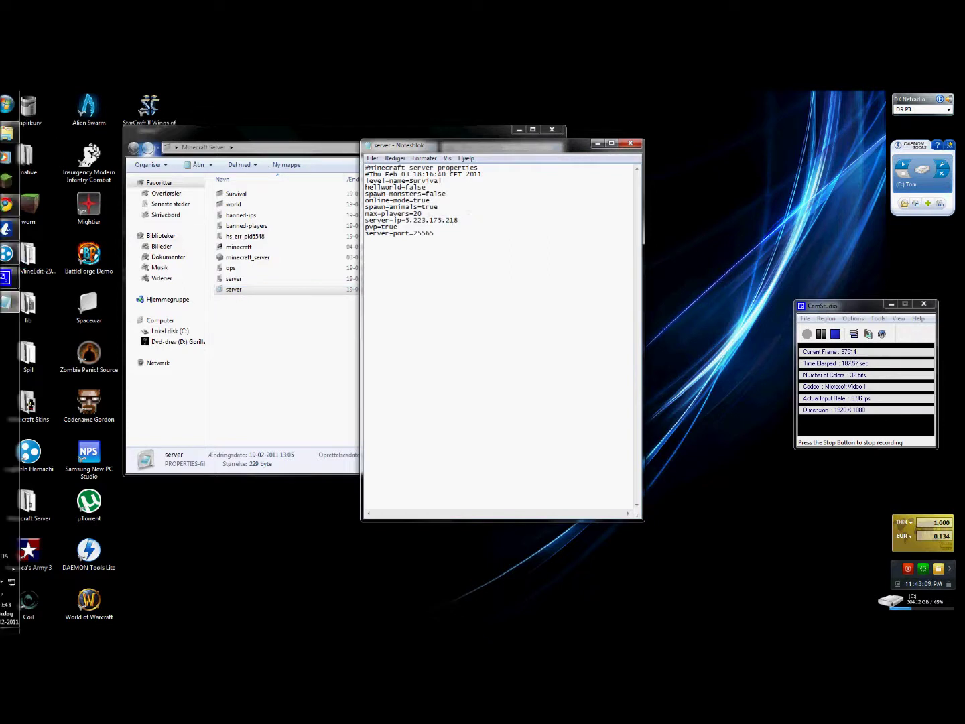
click(13, 253)
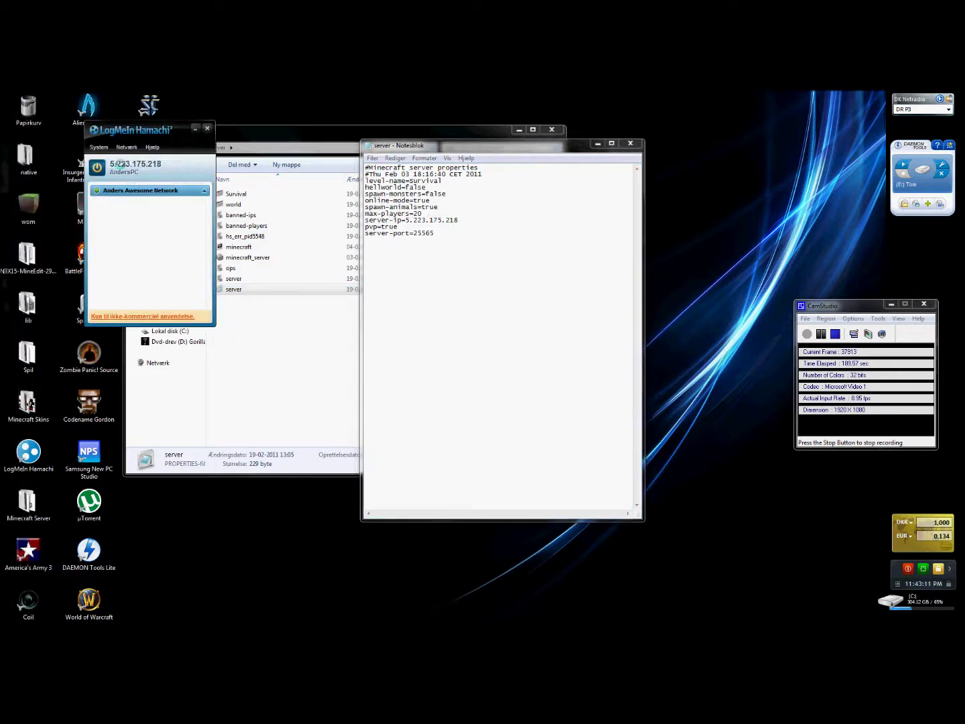
drag(459, 220, 405, 216)
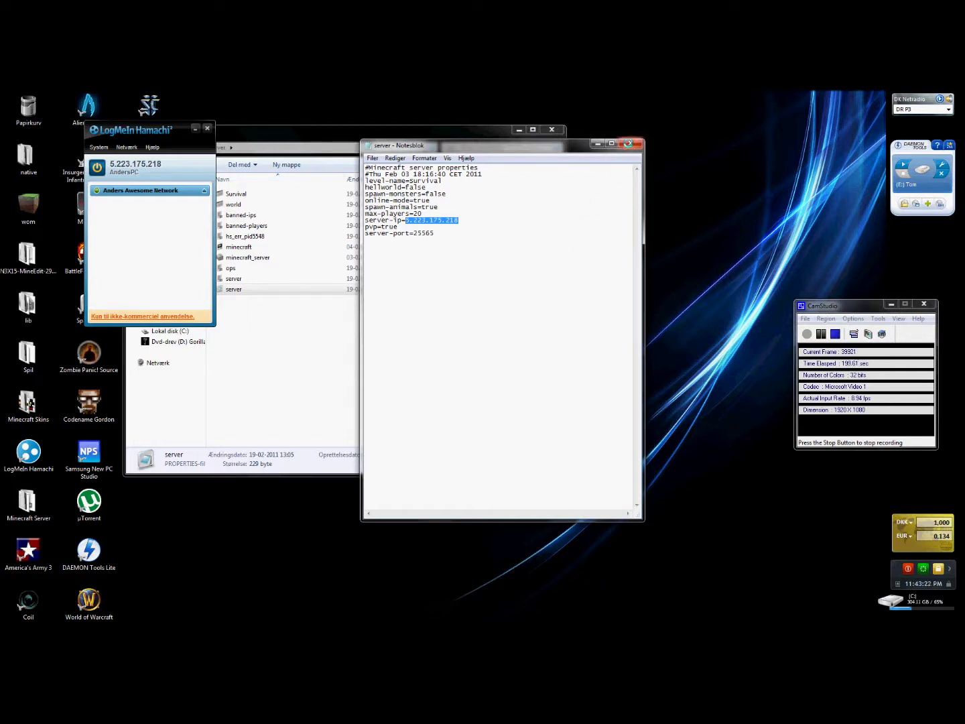
click(629, 143)
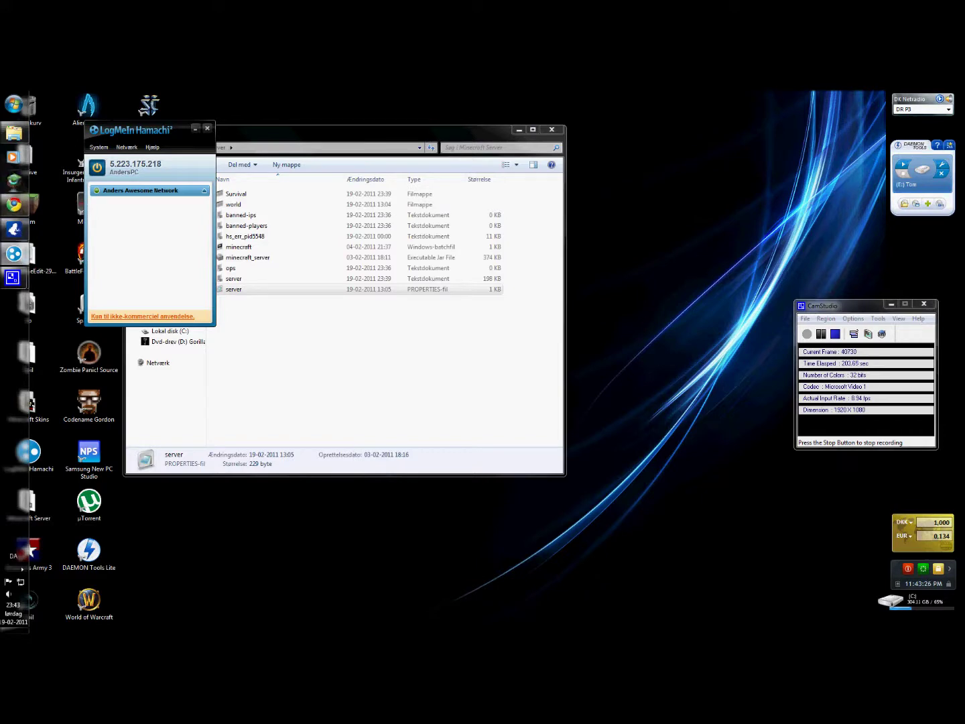
click(13, 278)
Try joining 5.223.175.218:25565 via Multiplayer, then return to the title screen after refusal.
click(511, 375)
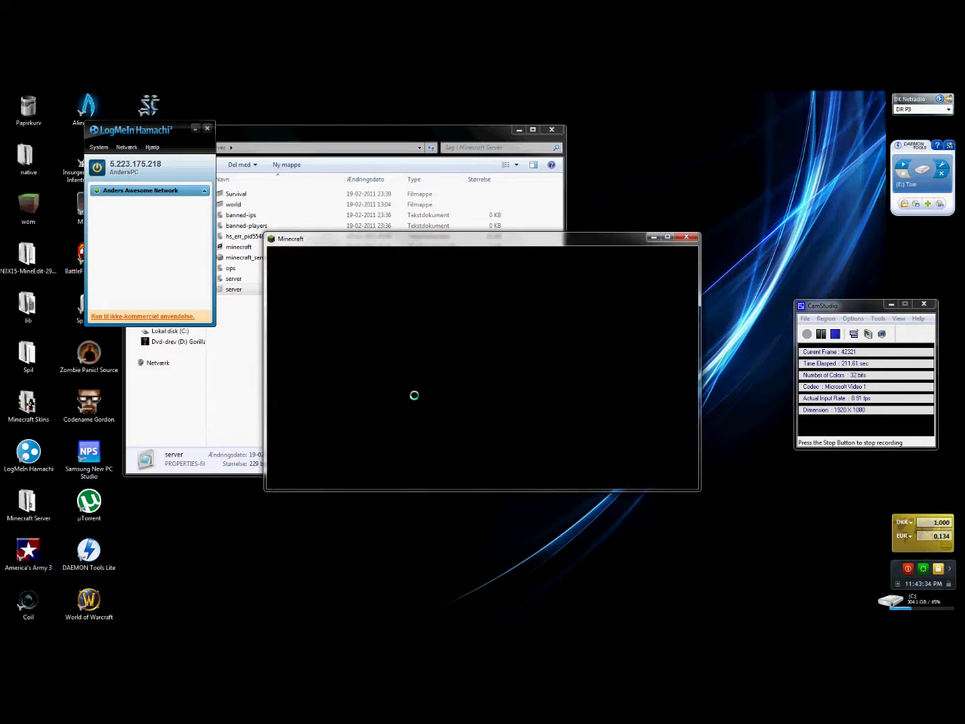
click(498, 389)
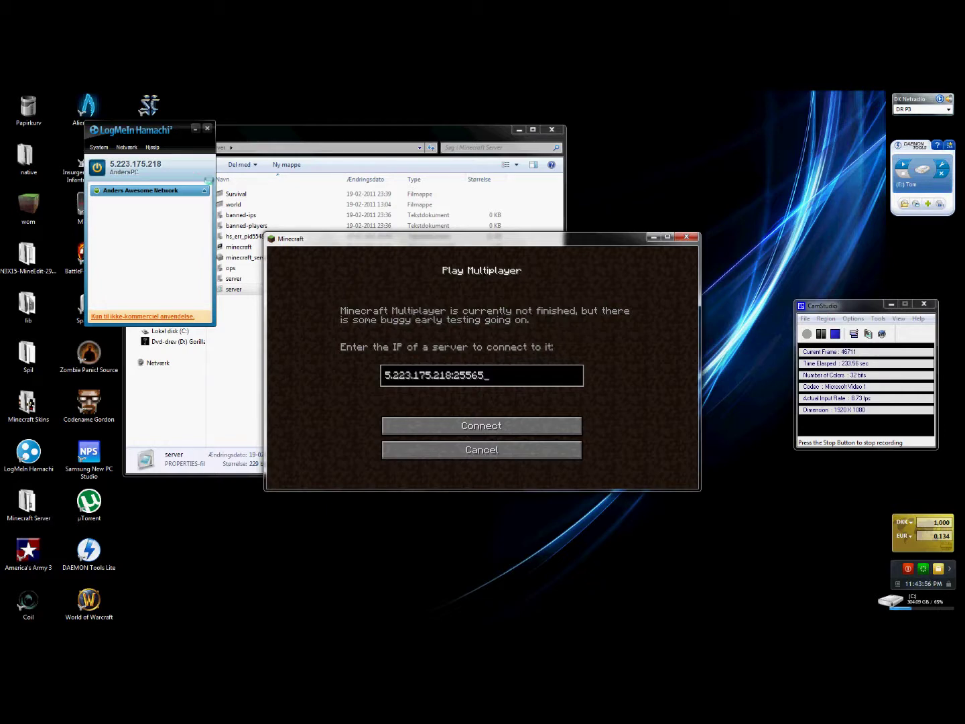
click(492, 428)
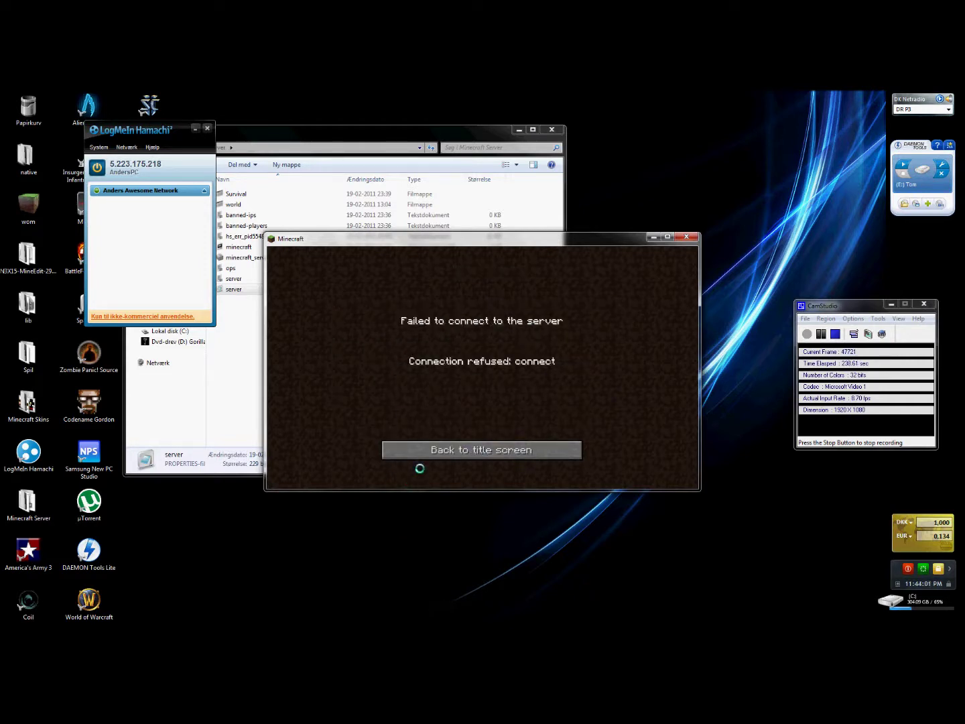
click(490, 449)
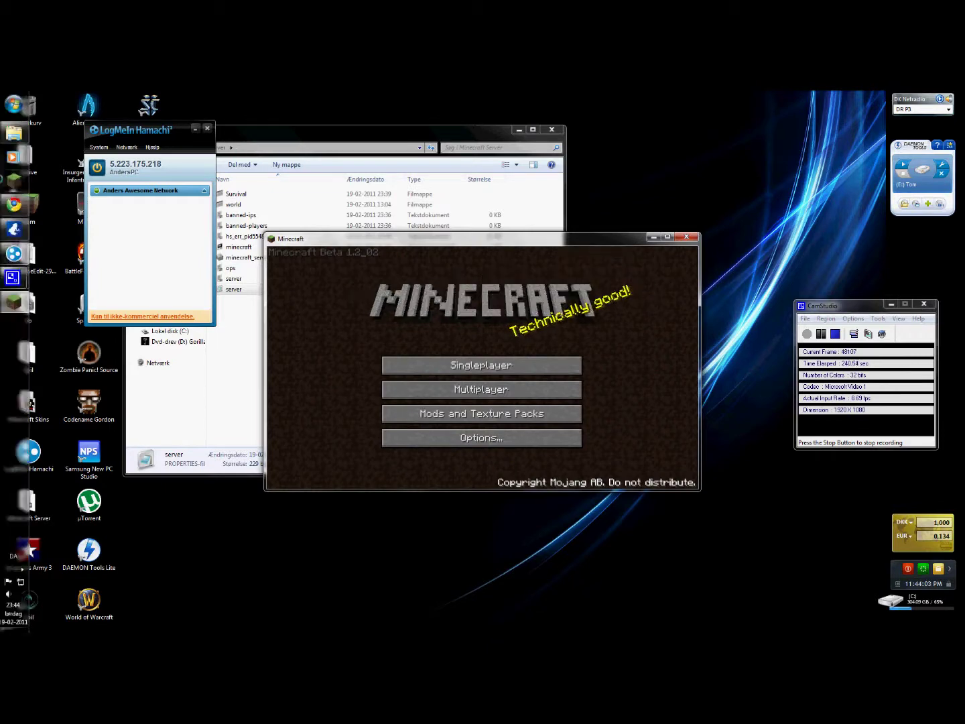
Run the minecraft batch file in the Minecraft Server folder and hide the console once loaded.
click(29, 403)
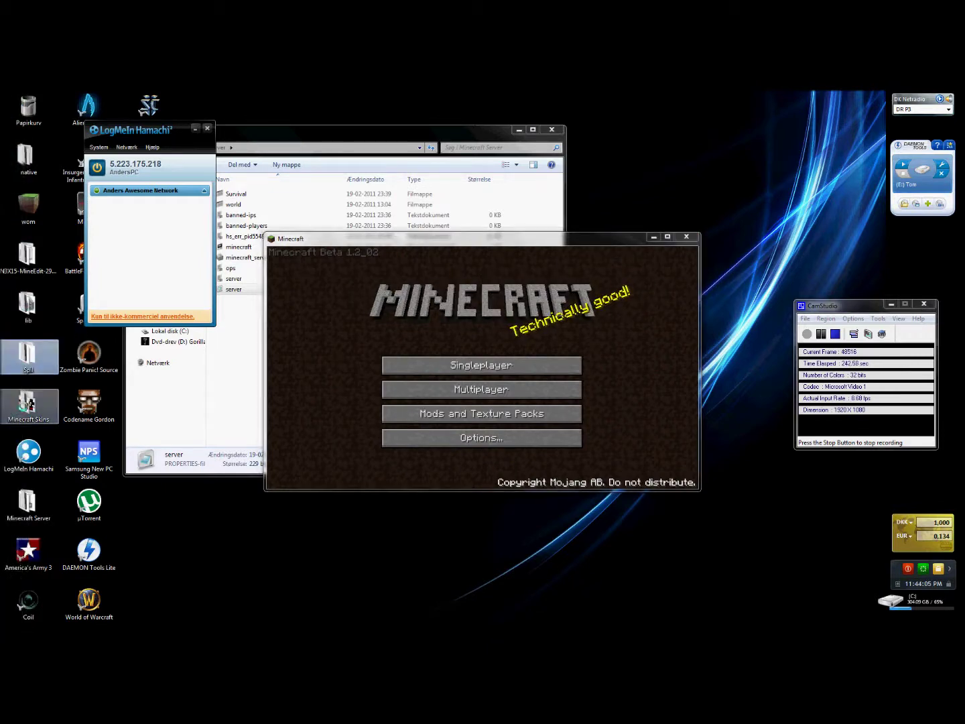
double_click(28, 402)
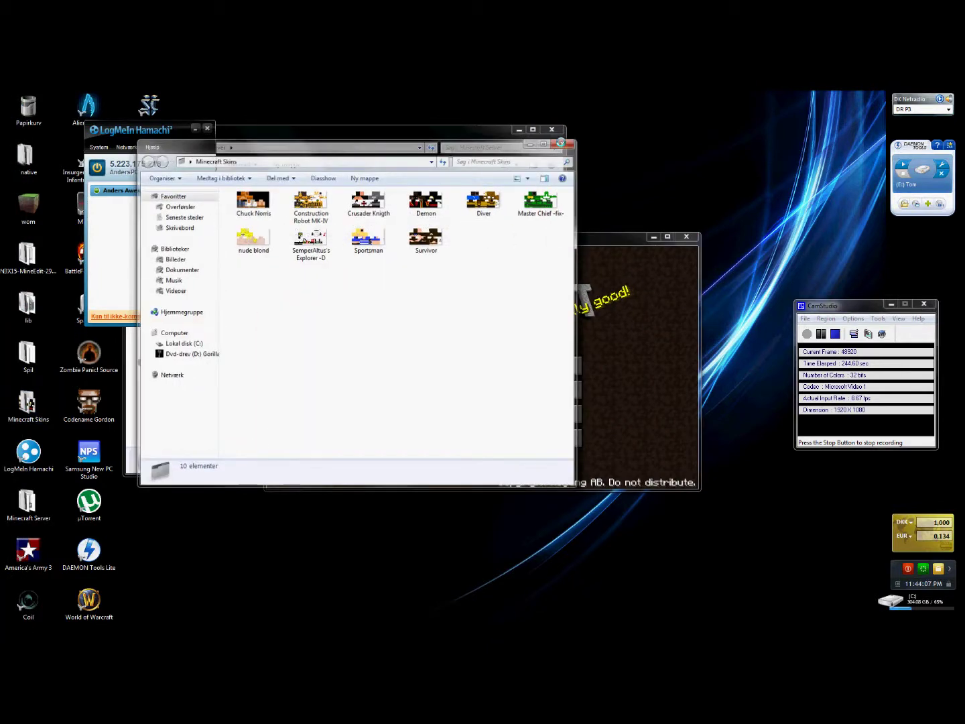
double_click(27, 504)
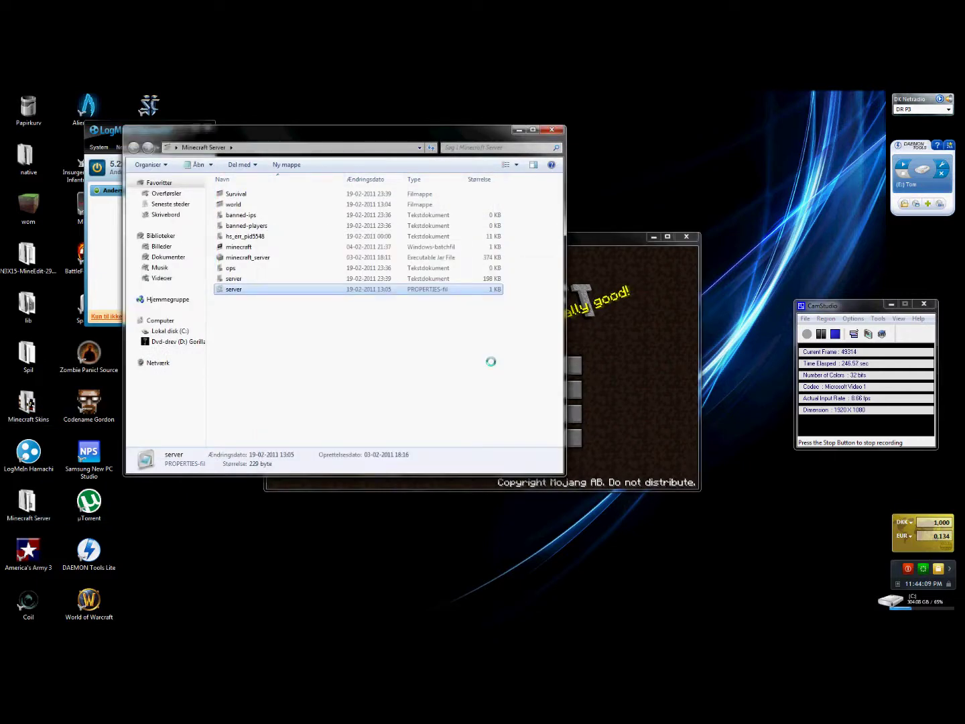
double_click(282, 249)
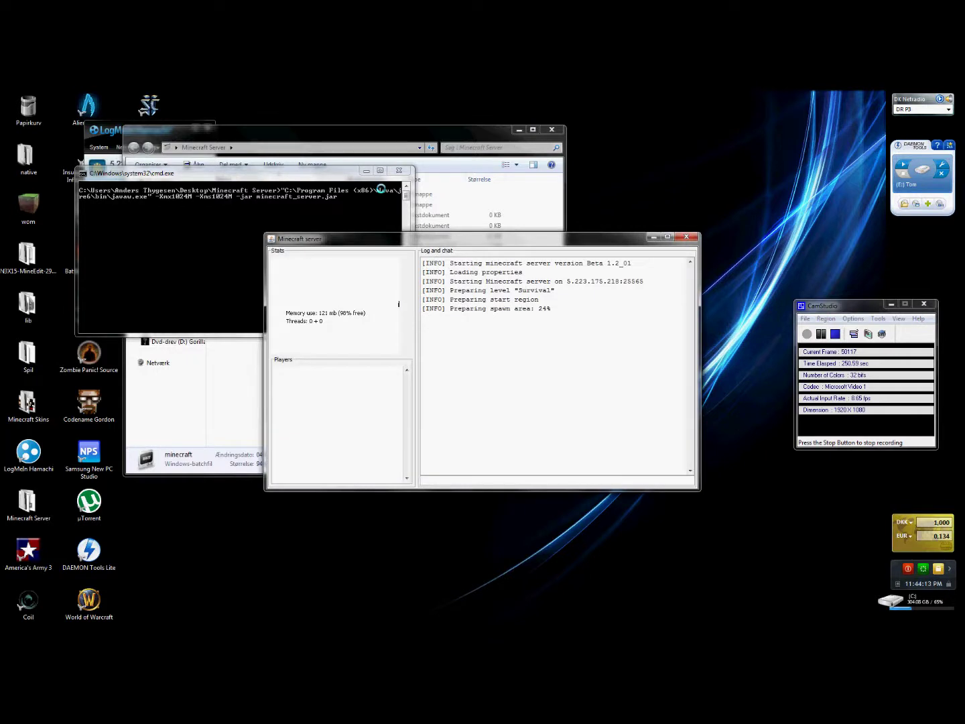
click(355, 173)
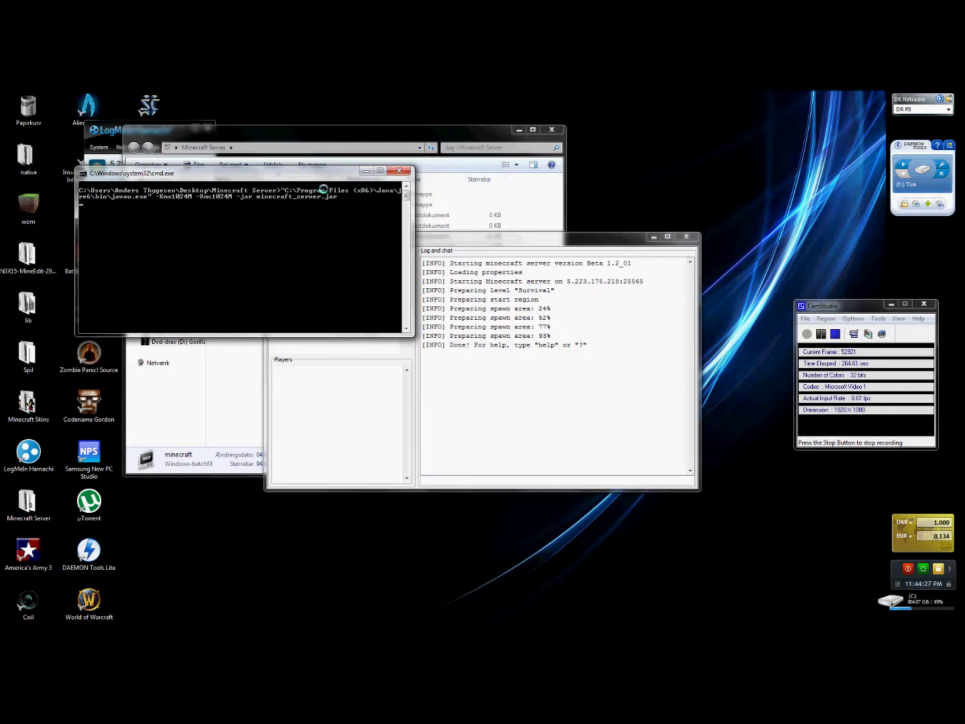
click(367, 171)
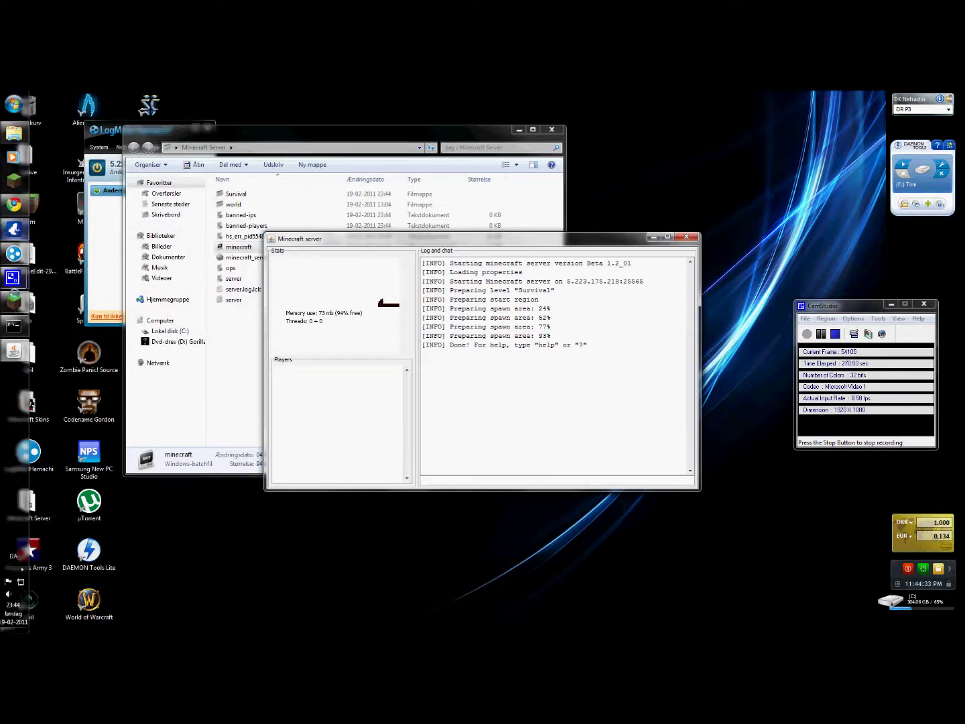
mouse_move(14, 301)
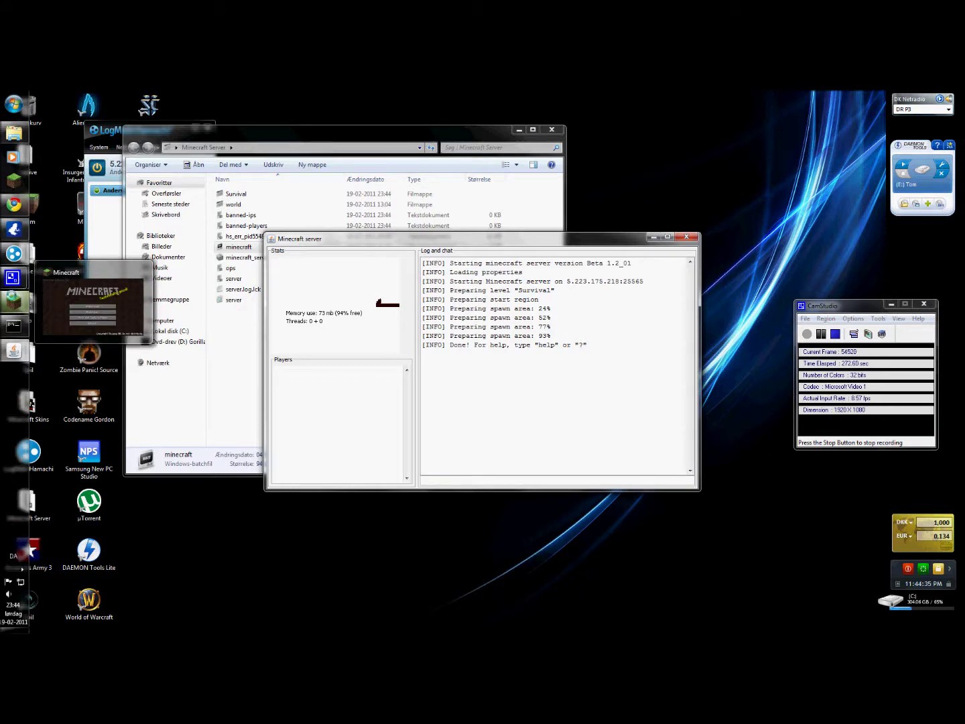
Connect to the running server via Multiplayer and dismiss the Connection Lost screen.
click(13, 302)
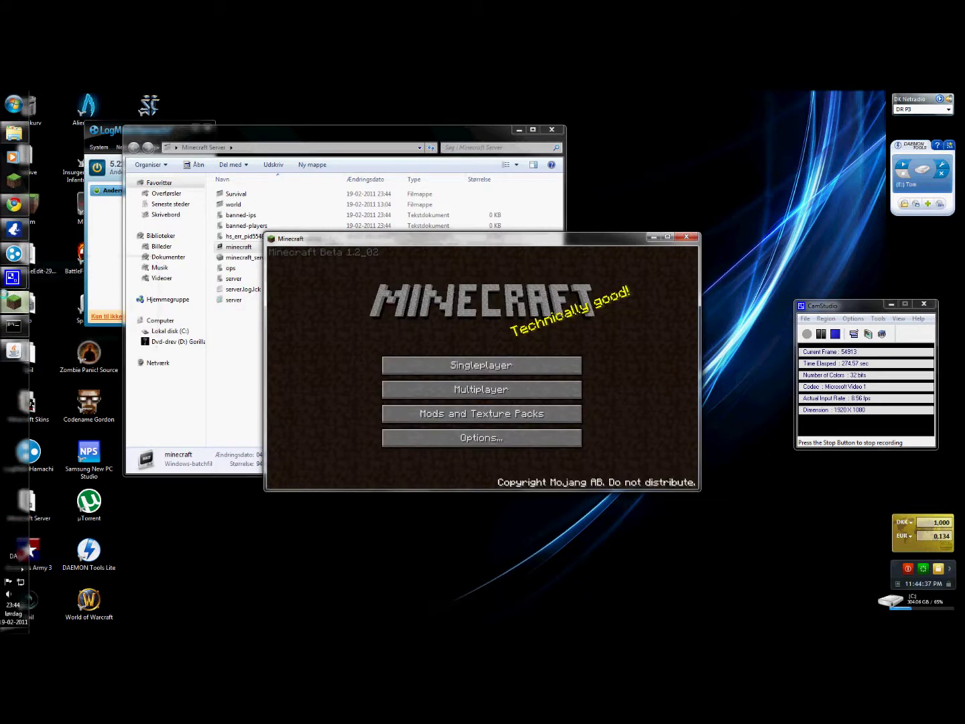
click(426, 391)
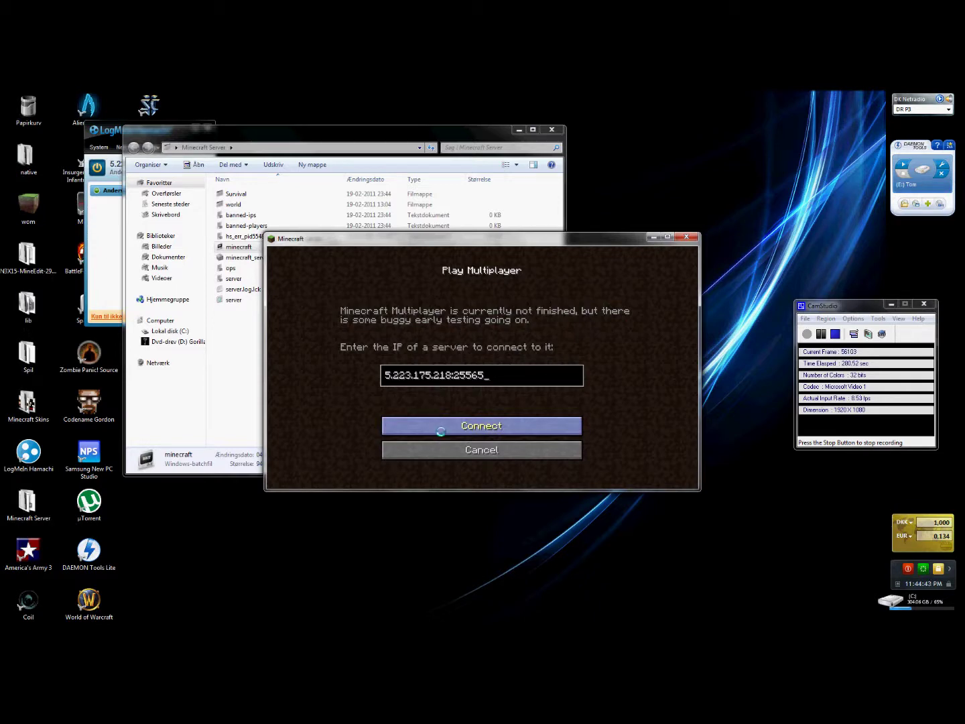
click(441, 428)
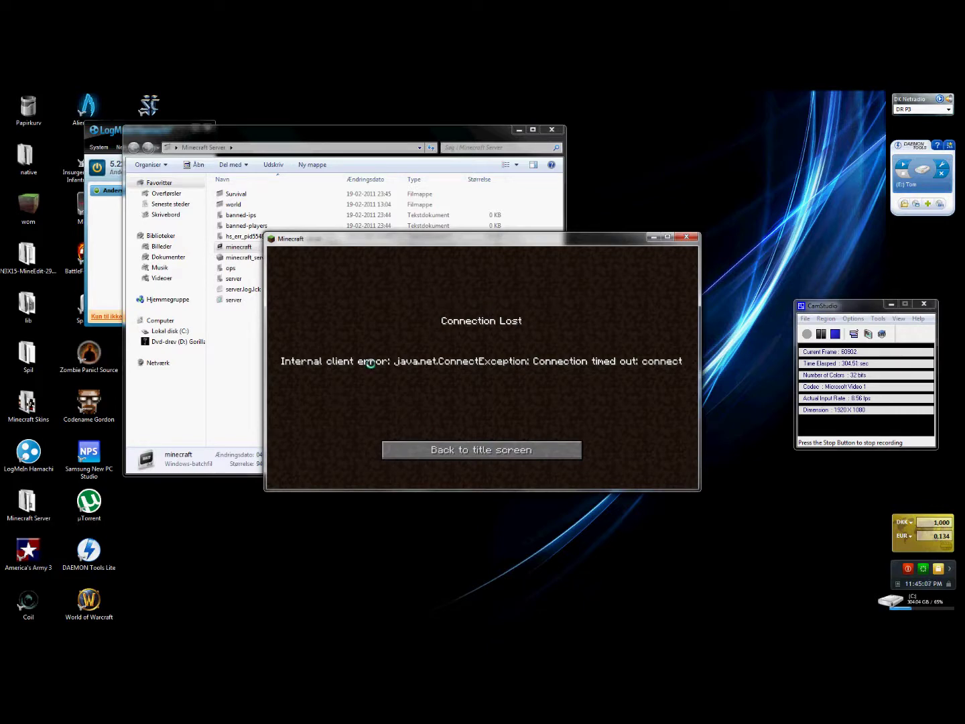
click(526, 451)
Retry the connection, return to the title menu, and close the Minecraft Server folder.
click(487, 394)
click(472, 425)
click(459, 453)
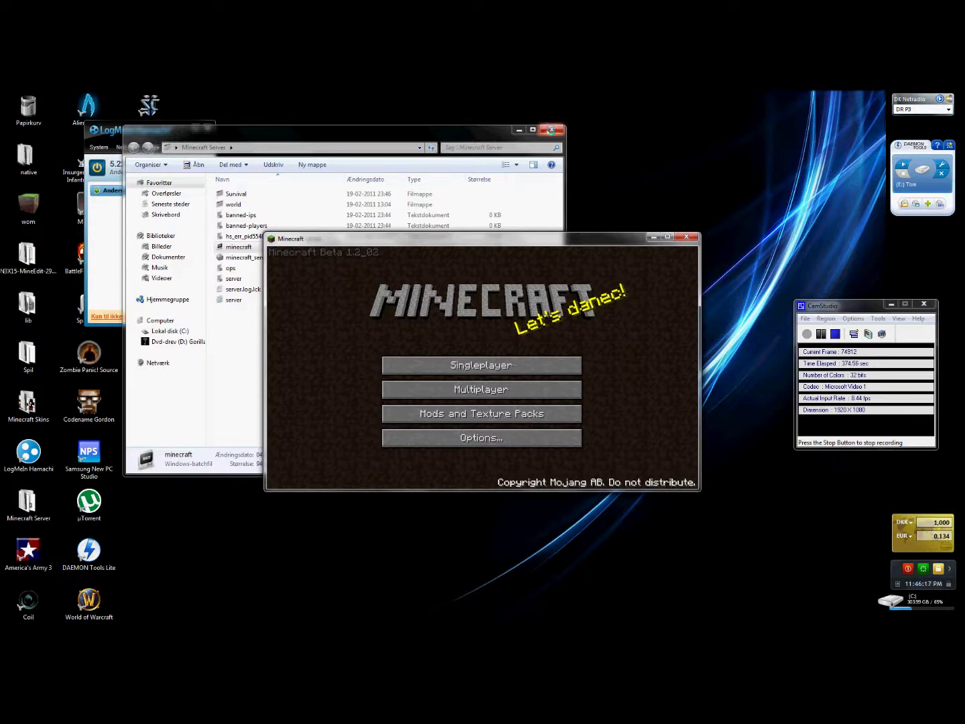
click(550, 130)
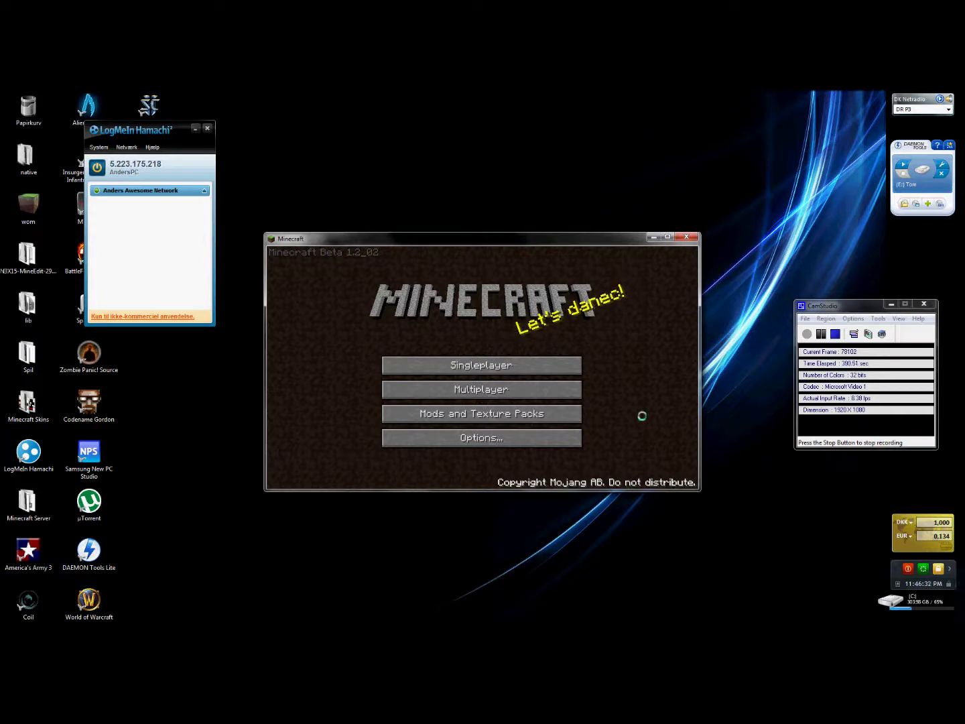
Connect via Multiplayer into the cobblestone server world and bring up the pause menu.
click(537, 390)
click(524, 424)
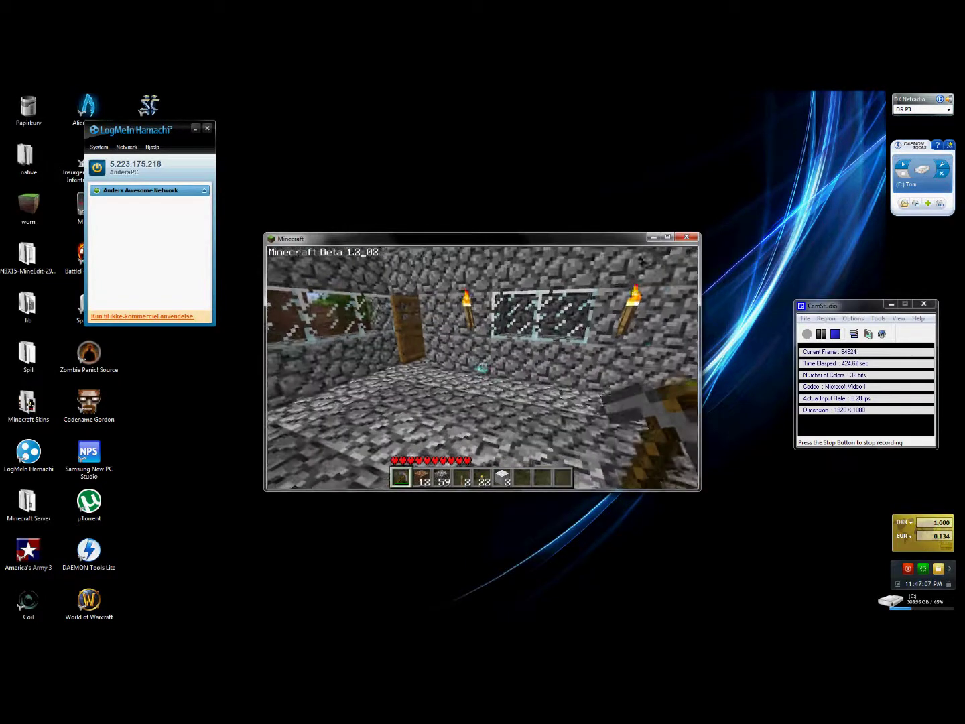
key(Escape)
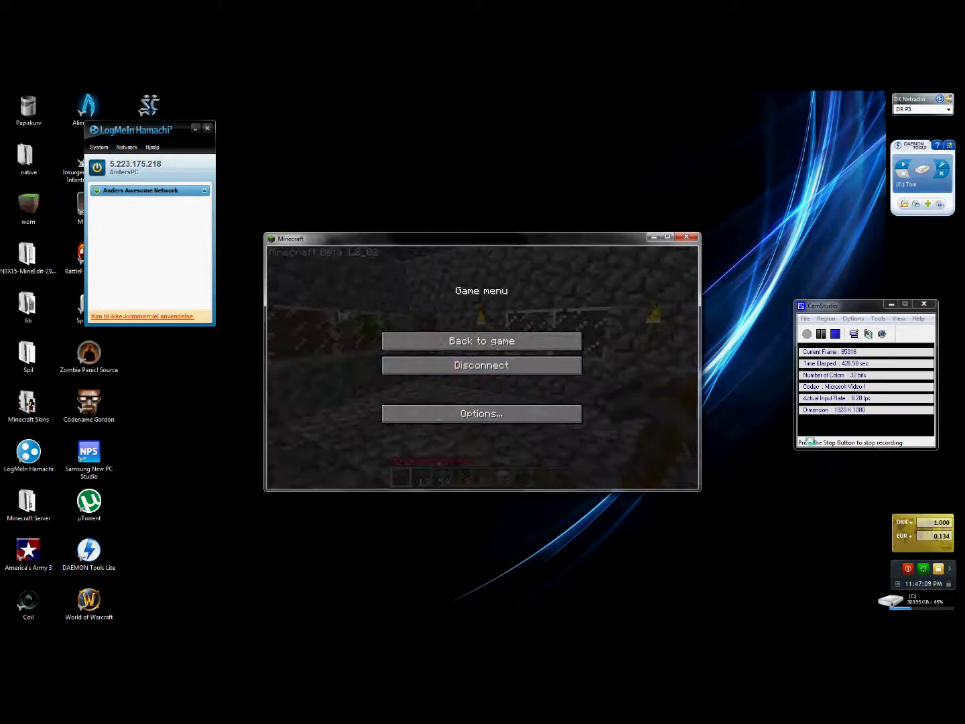